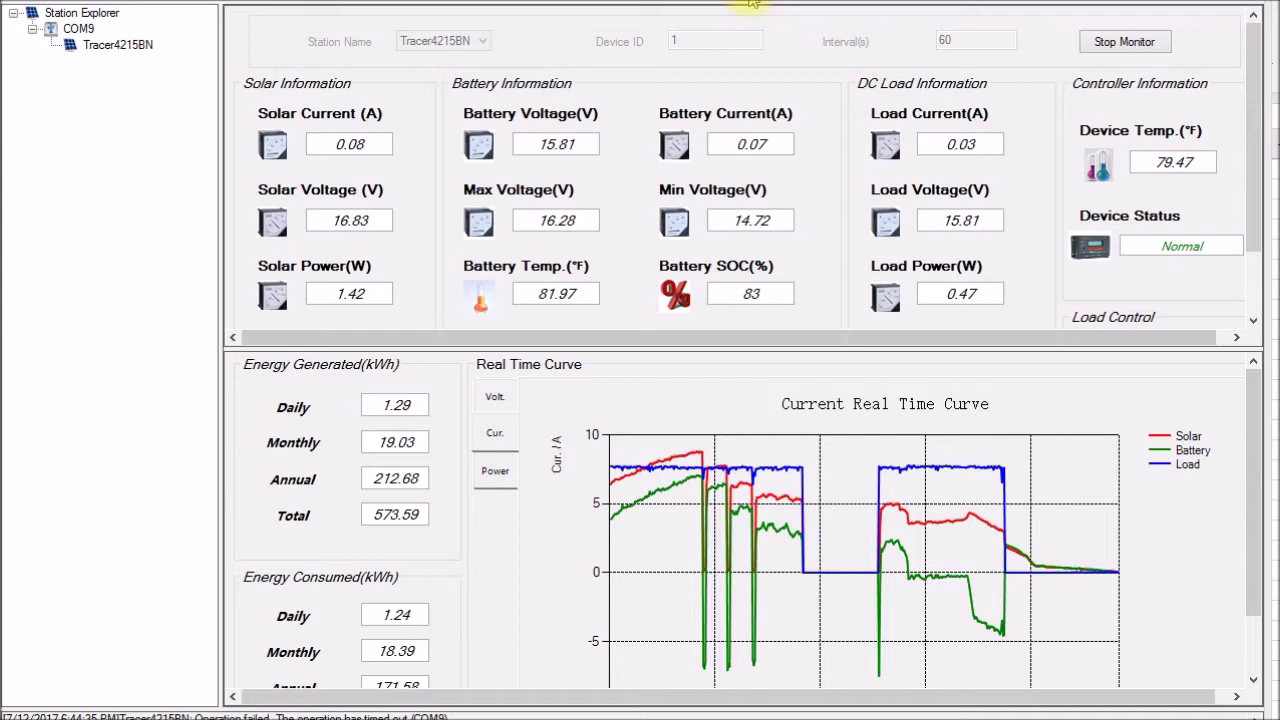
Open the control parameters for the Tracer4215BN and read the settings stored on the controller.
left_click(752, 3)
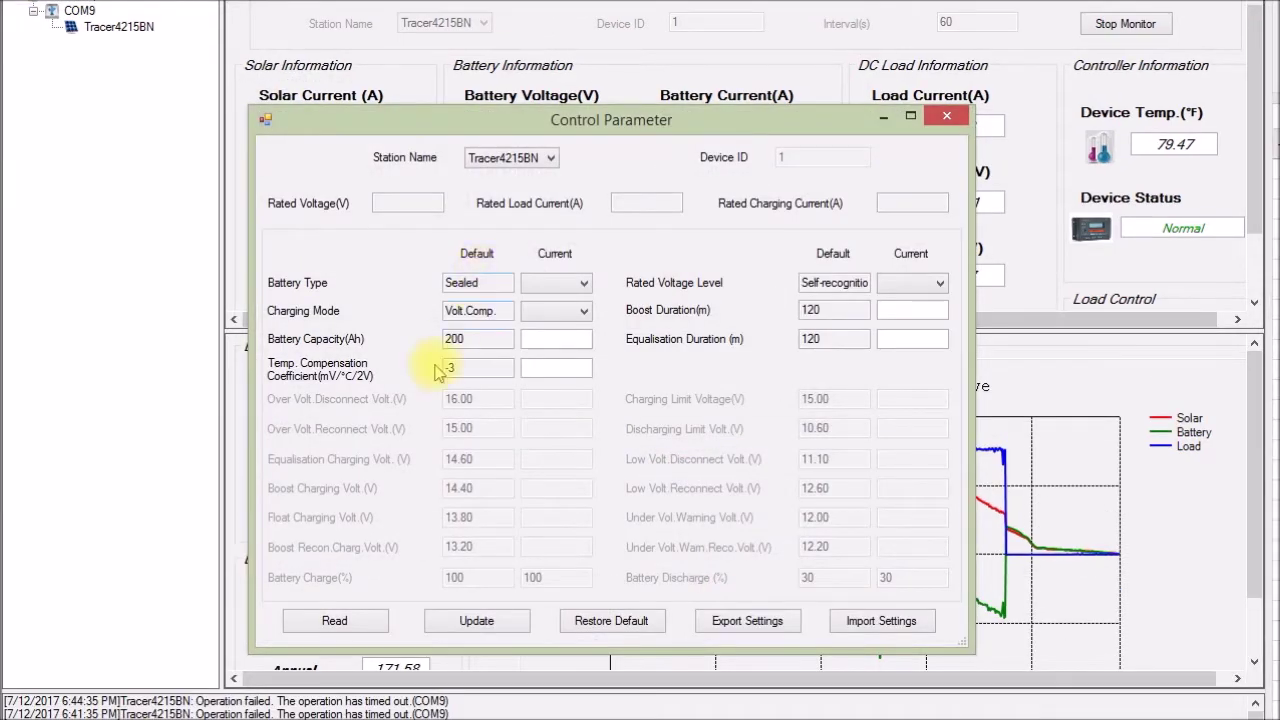
left_click(362, 620)
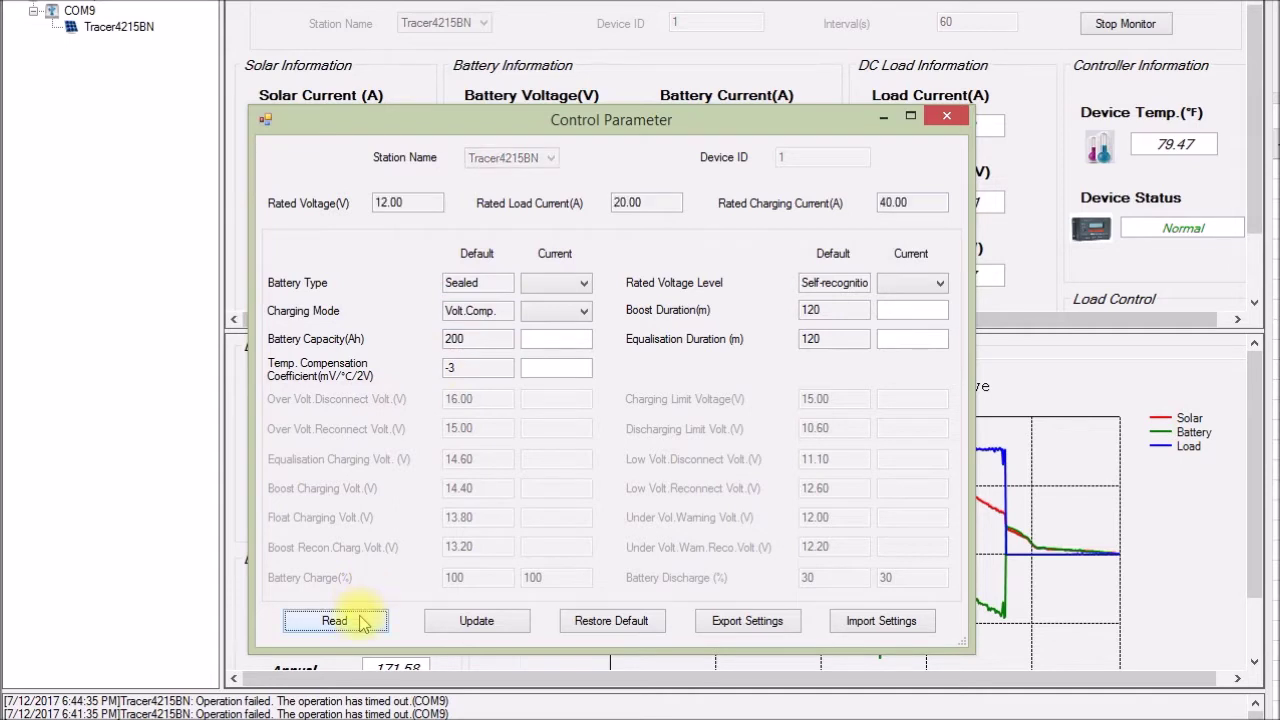
left_click(676, 451)
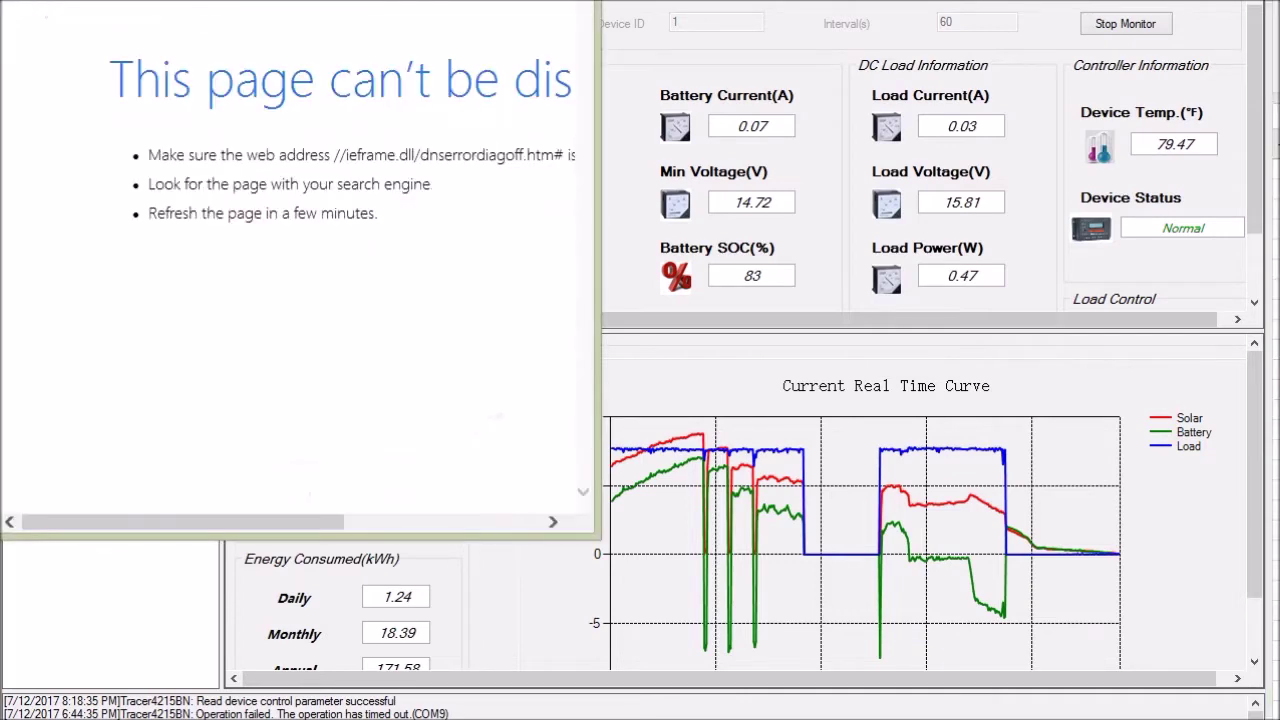
Display help topic 5.4.2 Control Parameter from the Software Description chapter of the monitoring software manual.
left_click_drag(422, 2, 960, 127)
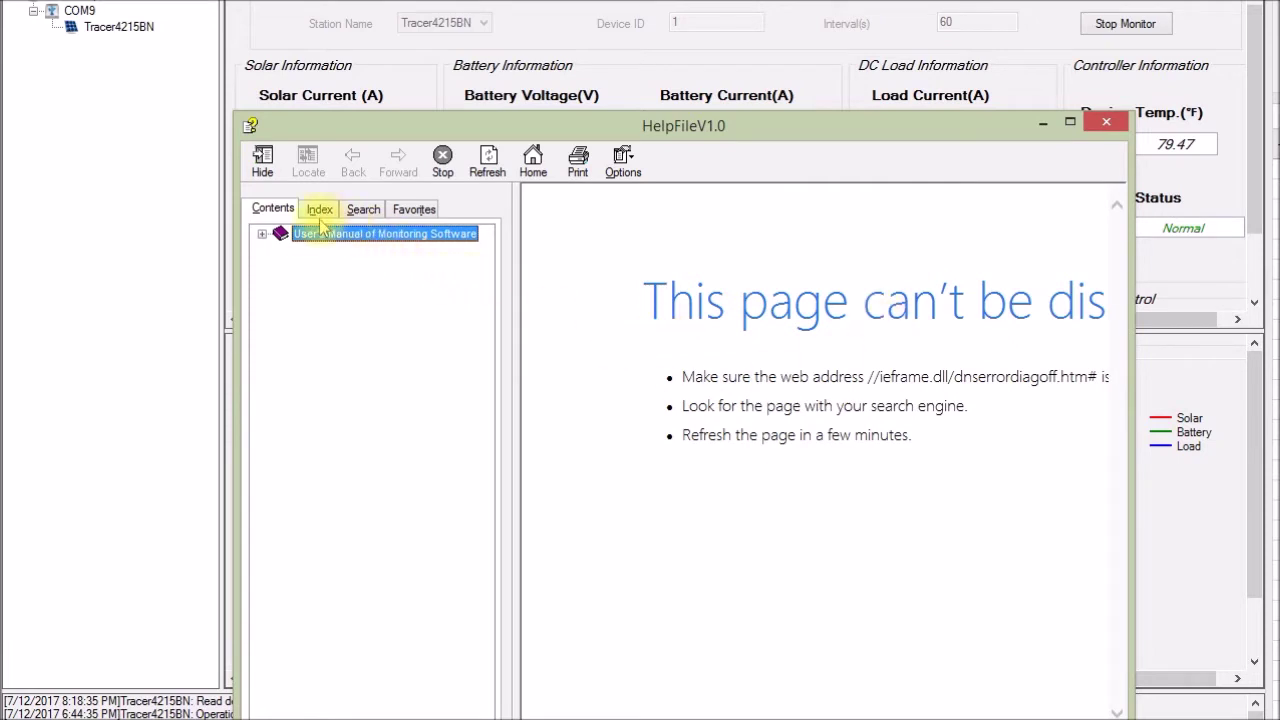
left_click(263, 236)
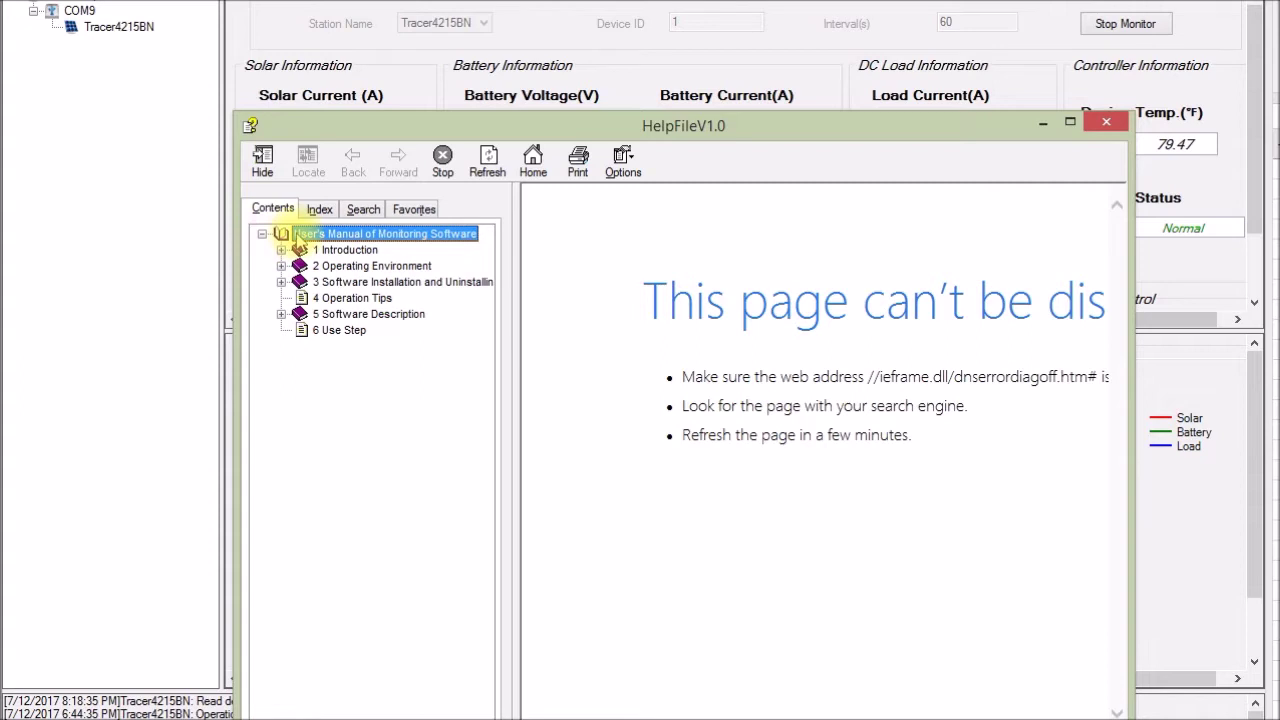
left_click(281, 314)
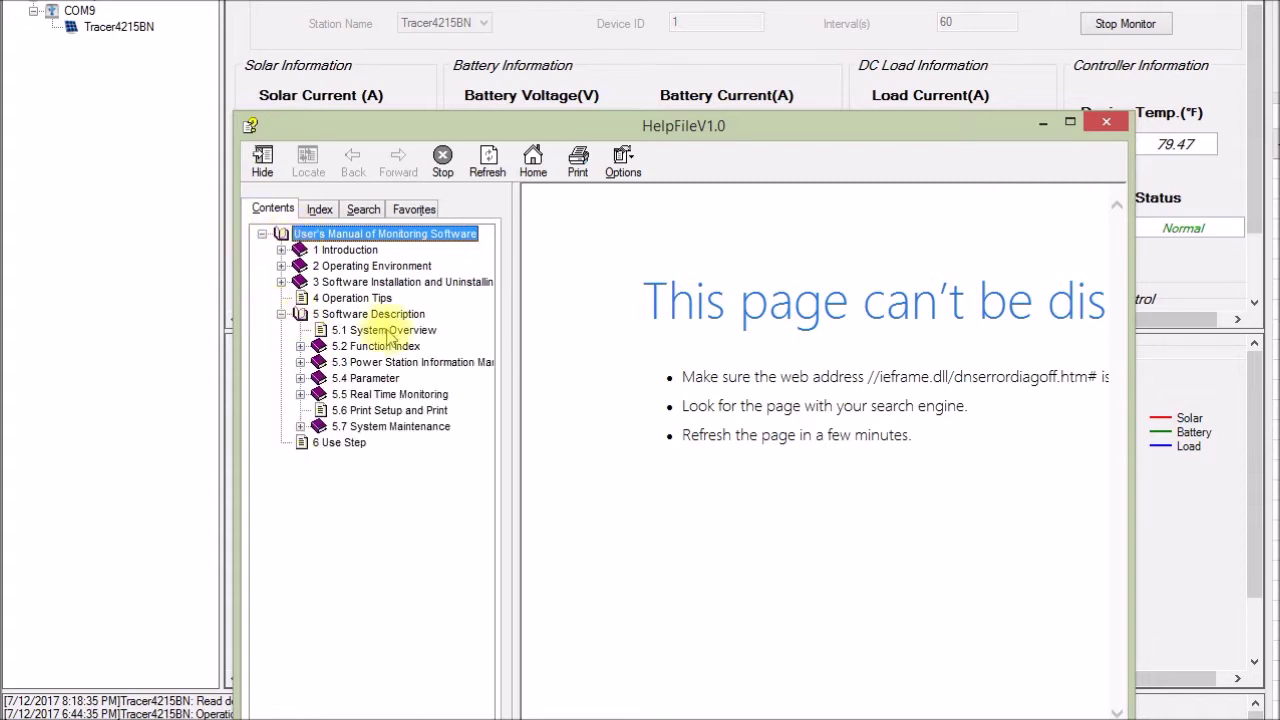
left_click(300, 378)
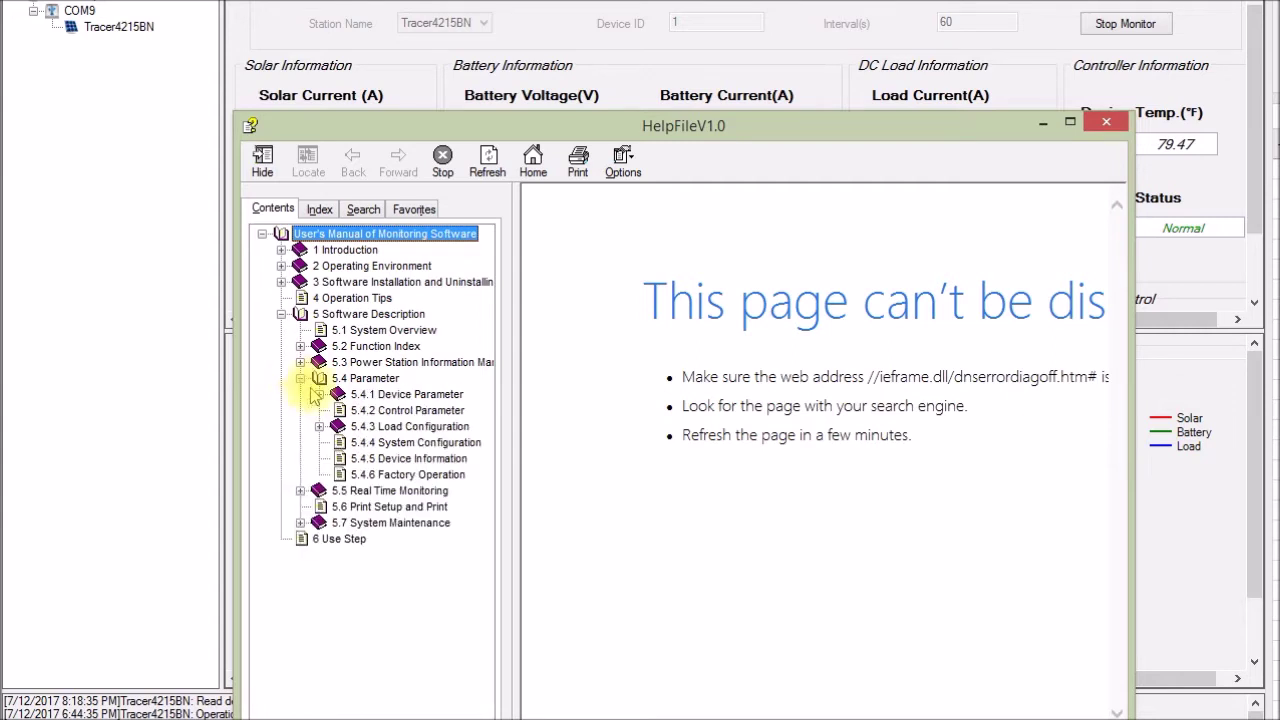
left_click(365, 412)
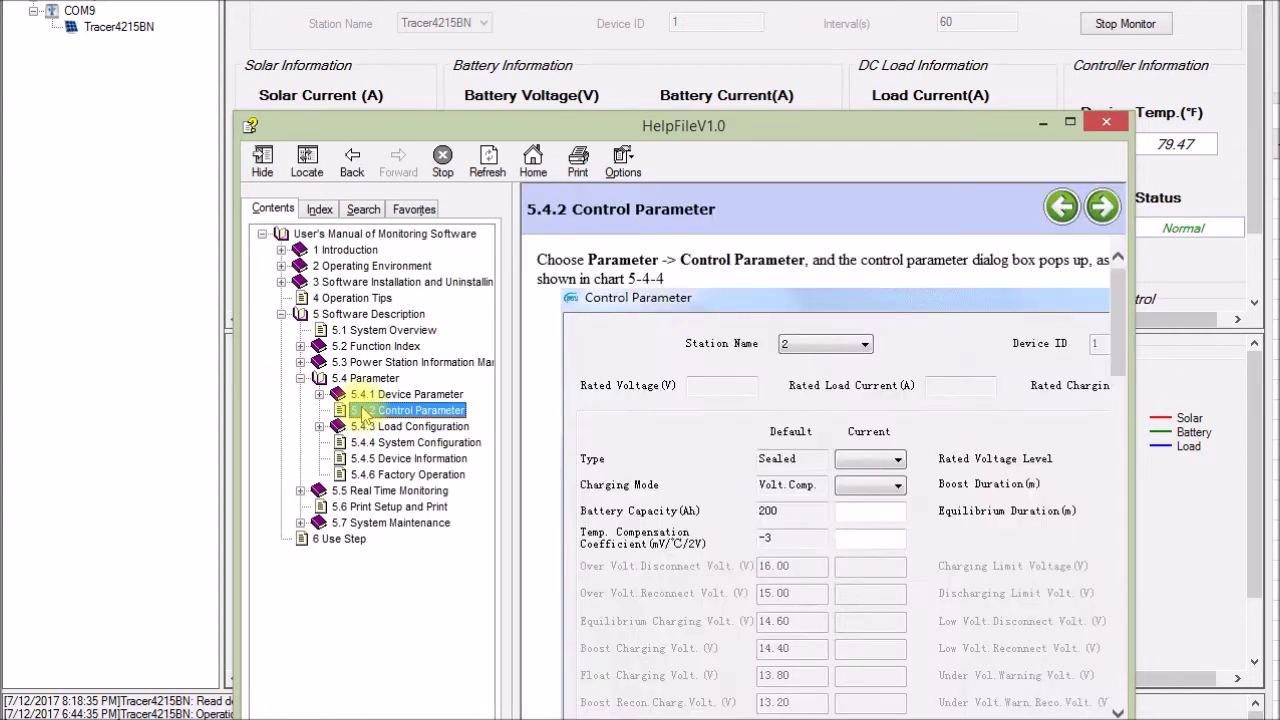
Enlarge and reposition the help window so the full Control Parameter chart fits in view.
left_click_drag(1126, 443, 1278, 430)
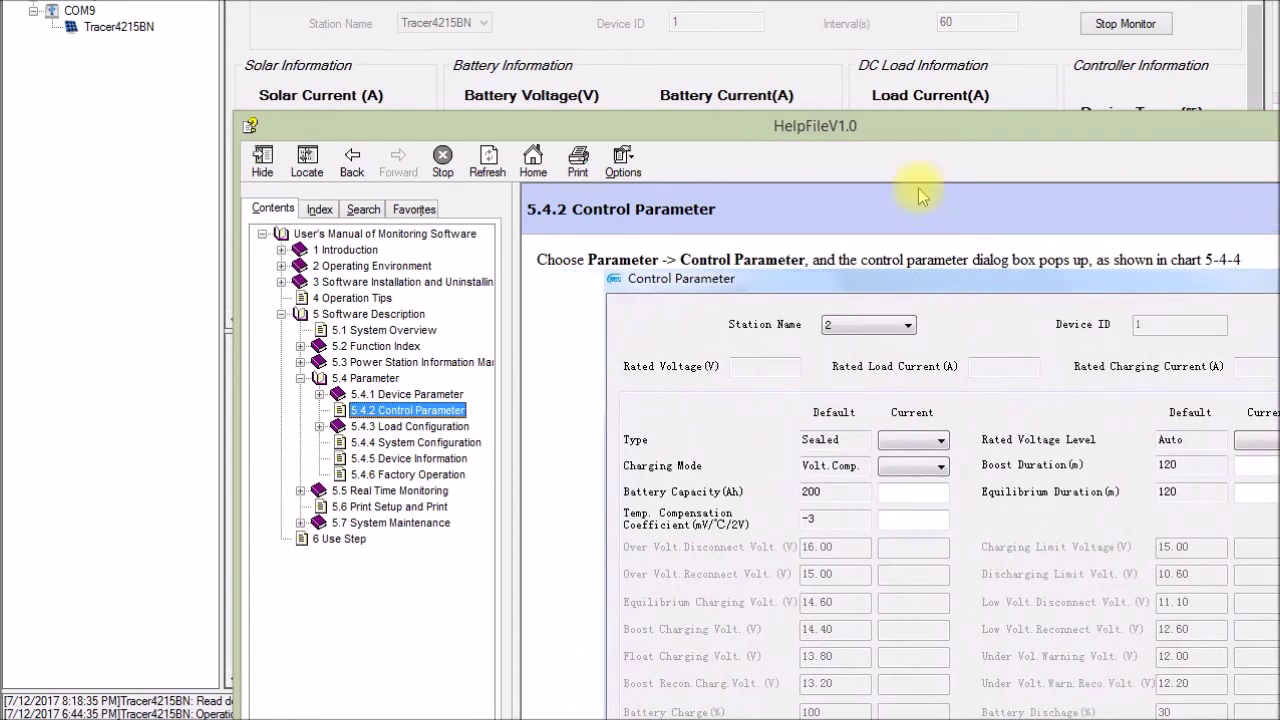
left_click_drag(923, 131, 598, 0)
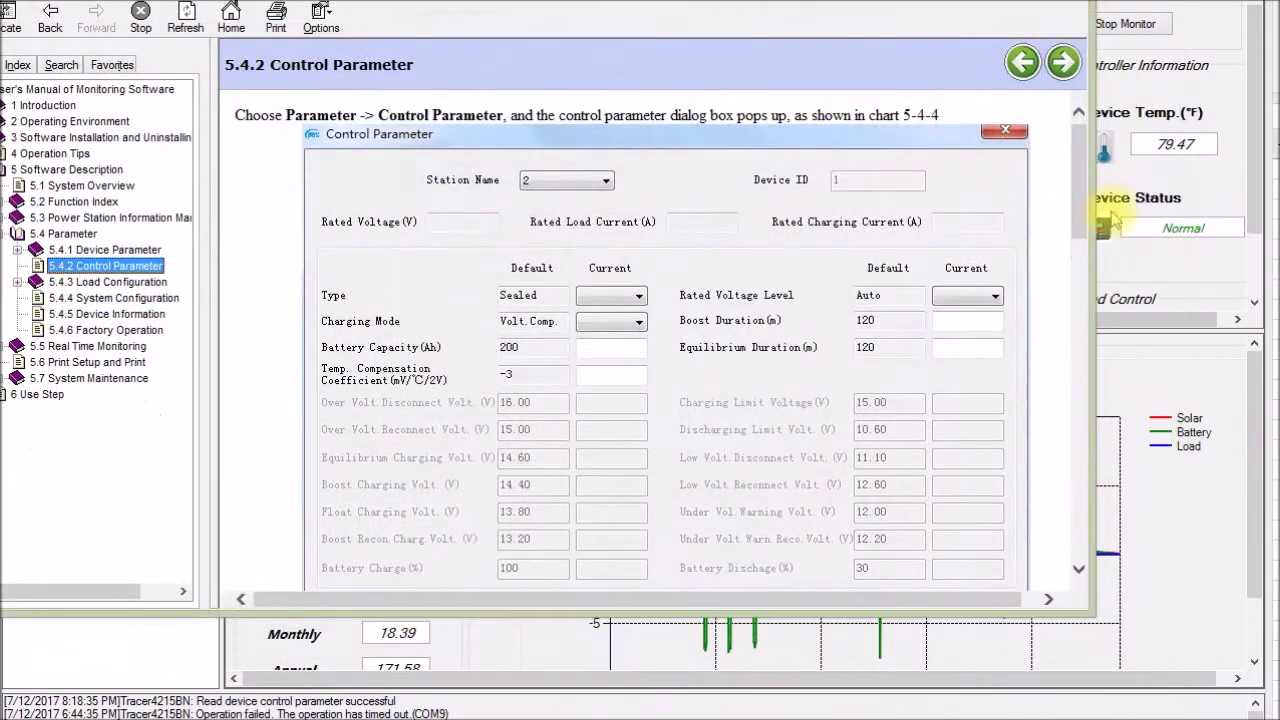
left_click_drag(995, 612, 990, 672)
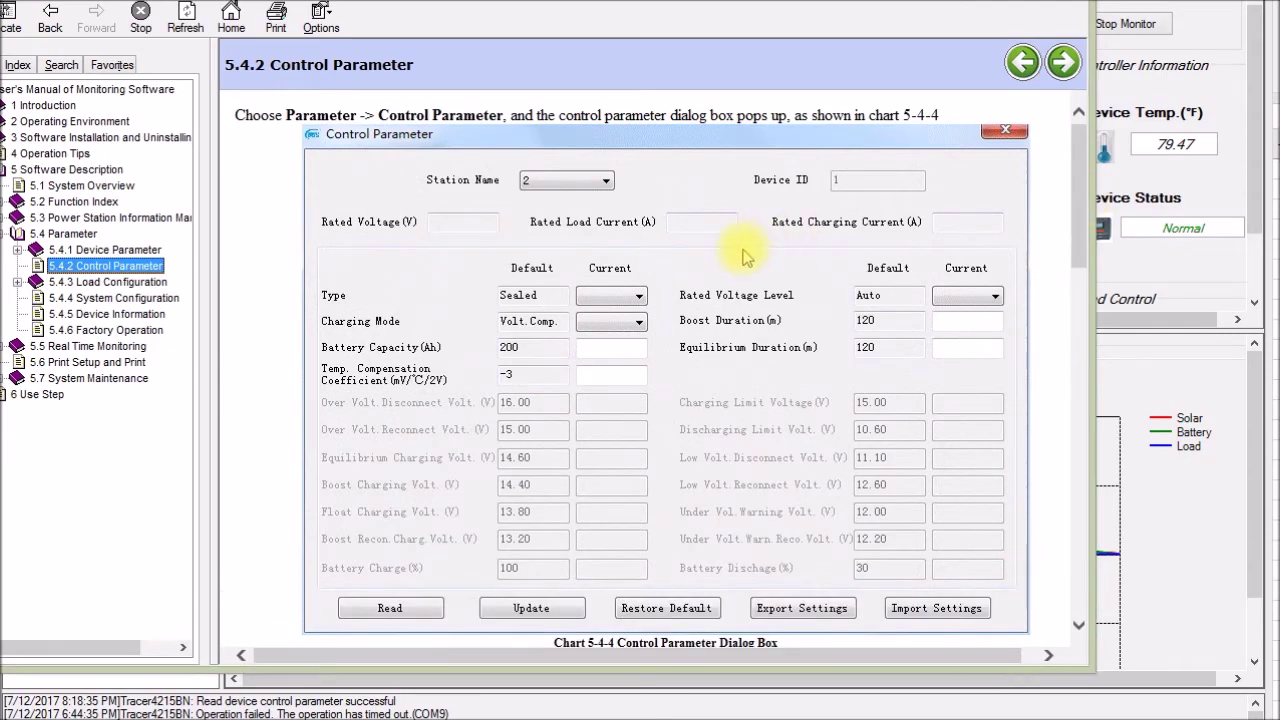
Examine the battery type, charging mode and voltage parameter tables and the rules for modifying user battery values.
scroll(1078, 200, "down", 8)
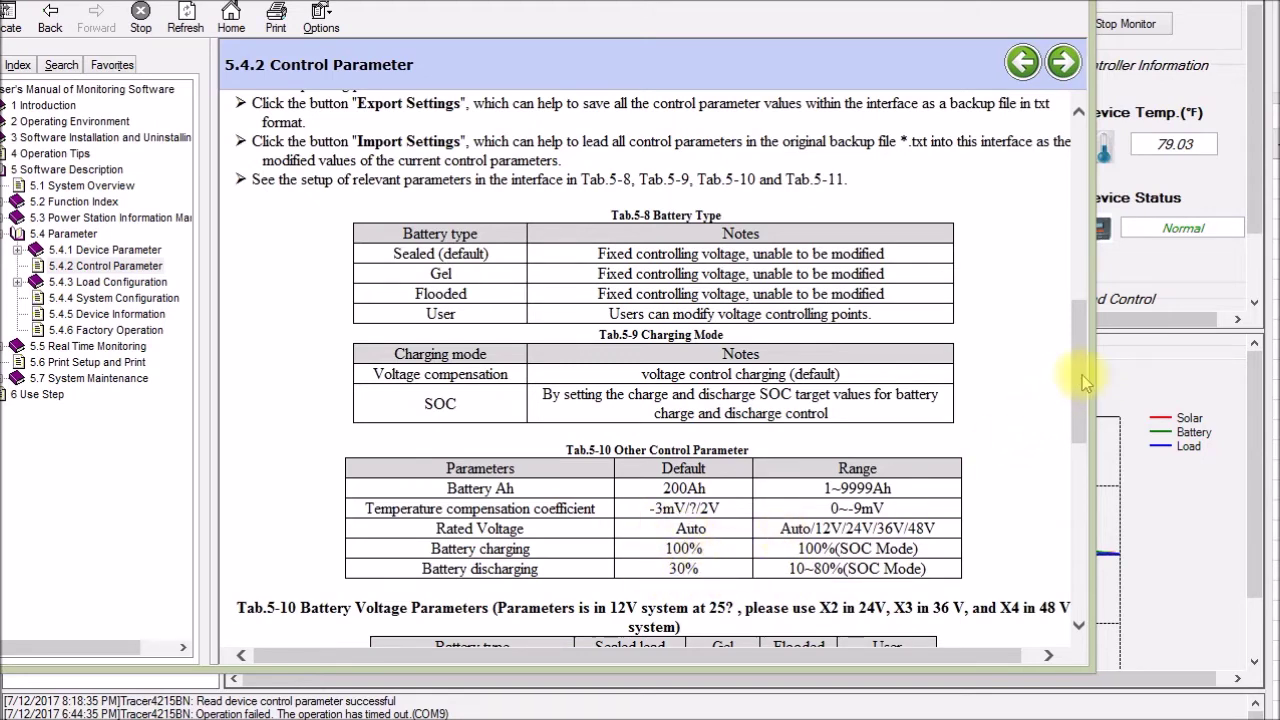
left_click_drag(1082, 375, 1063, 483)
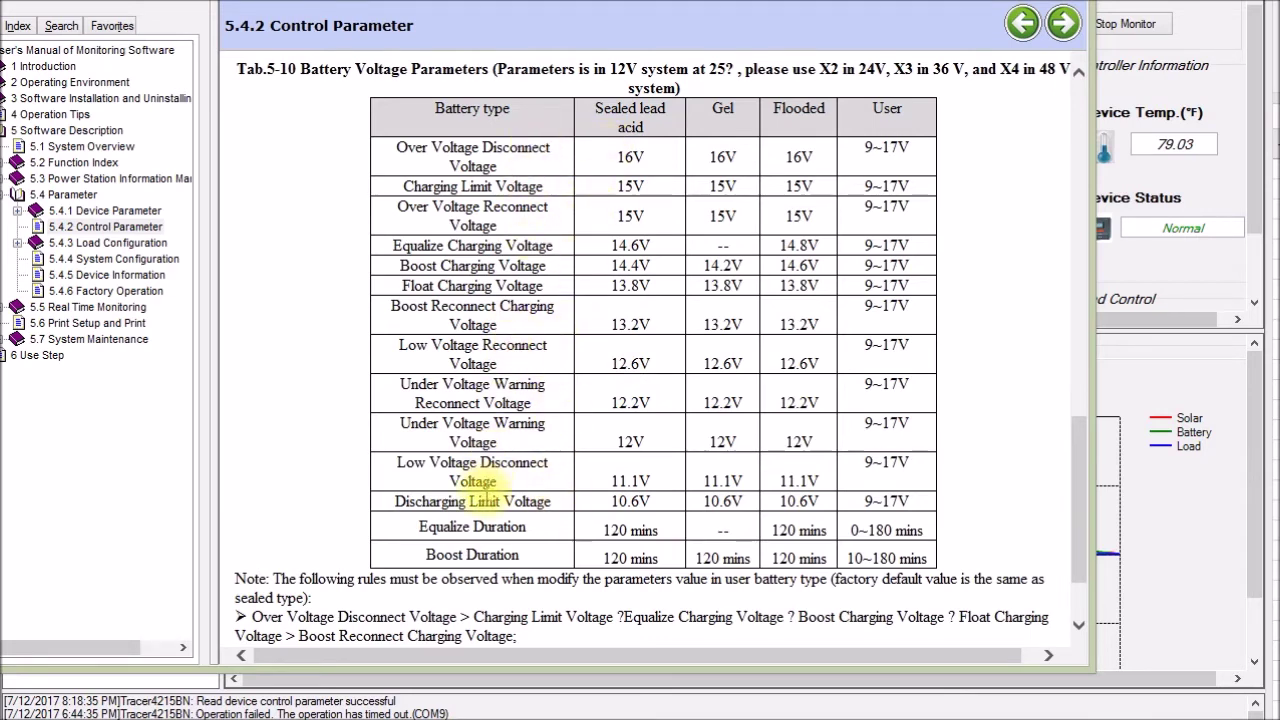
scroll(560, 475, "down", 3)
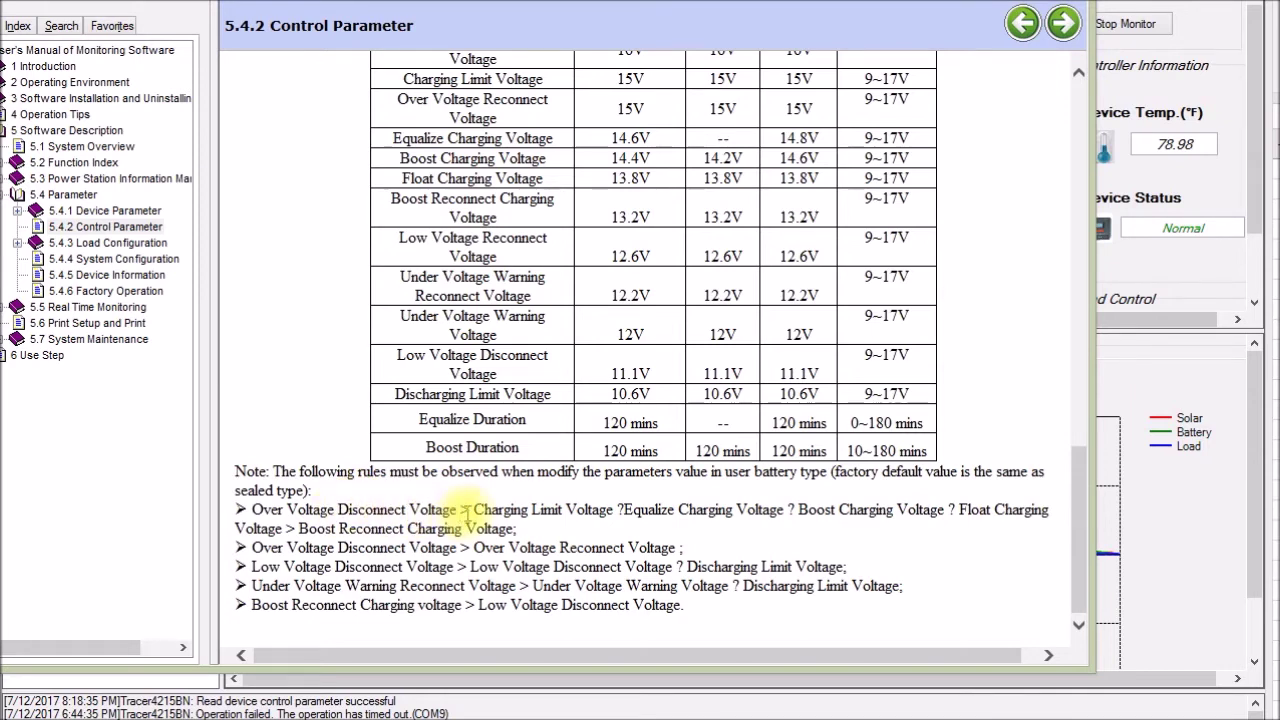
double_click(466, 510)
left_click(620, 510)
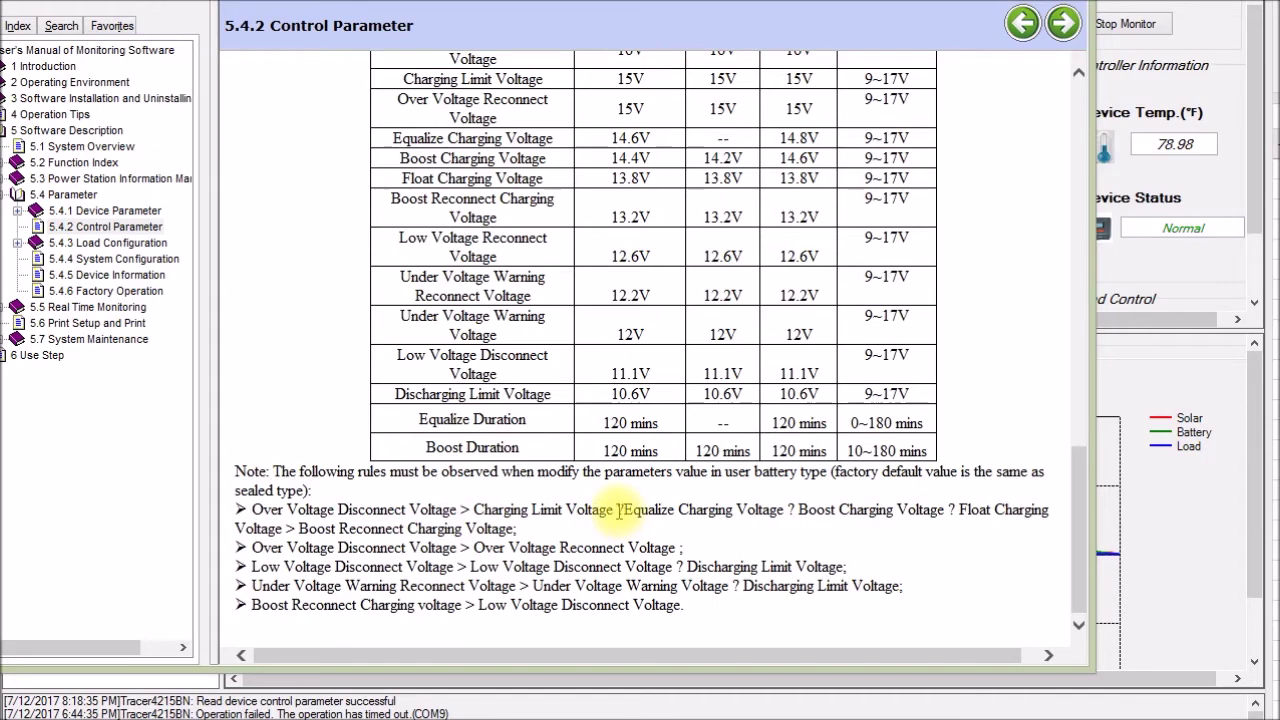
double_click(621, 510)
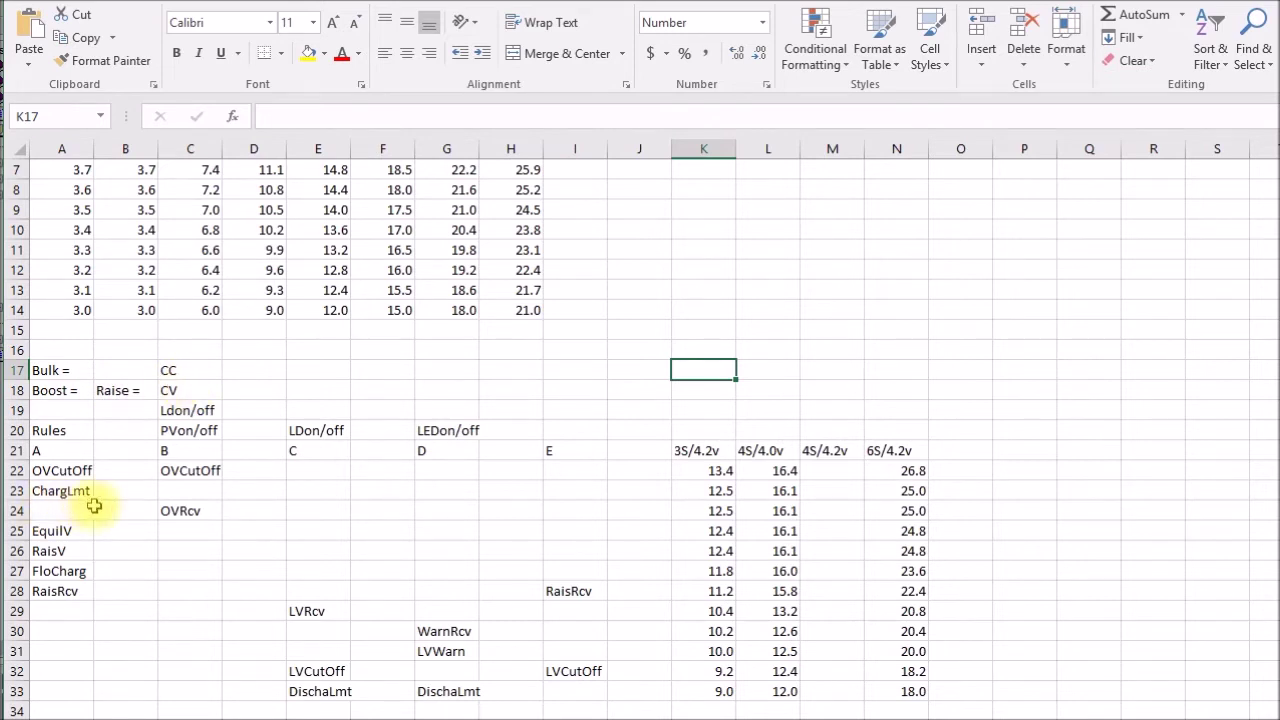
Switch to the Excel worksheet and locate the ChargLmt entry in rule column A.
left_click(60, 503)
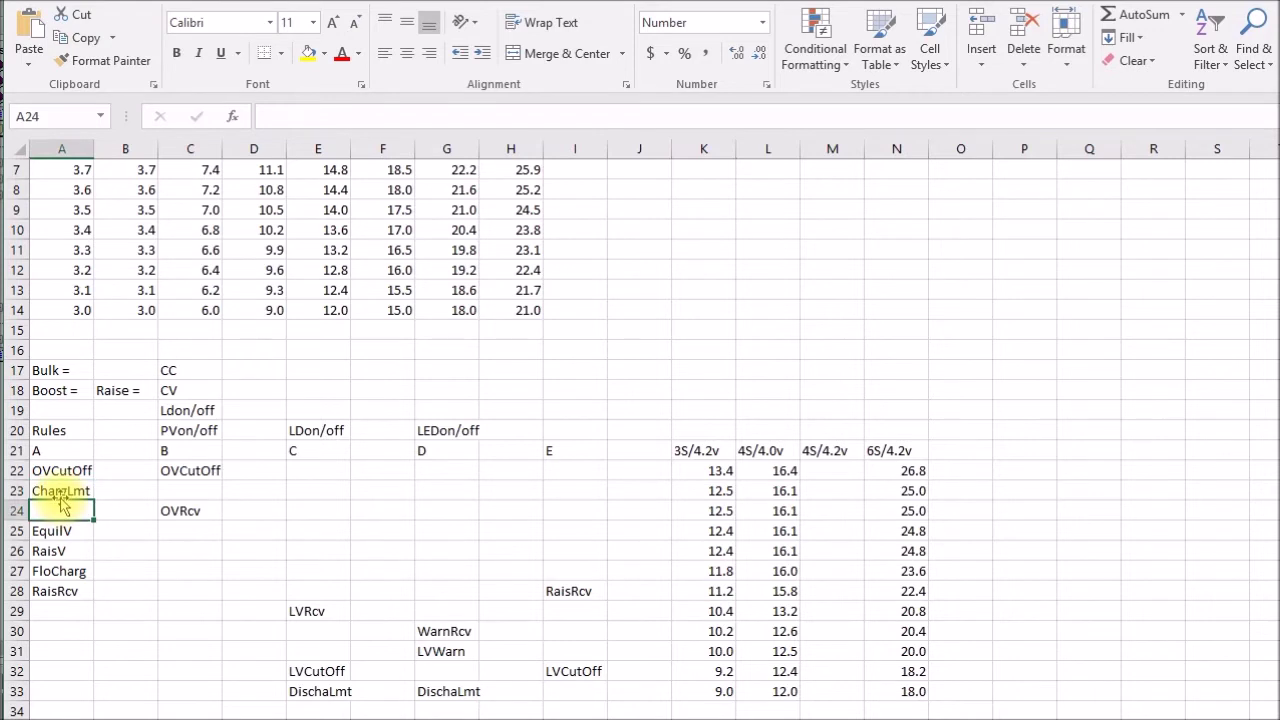
left_click(60, 490)
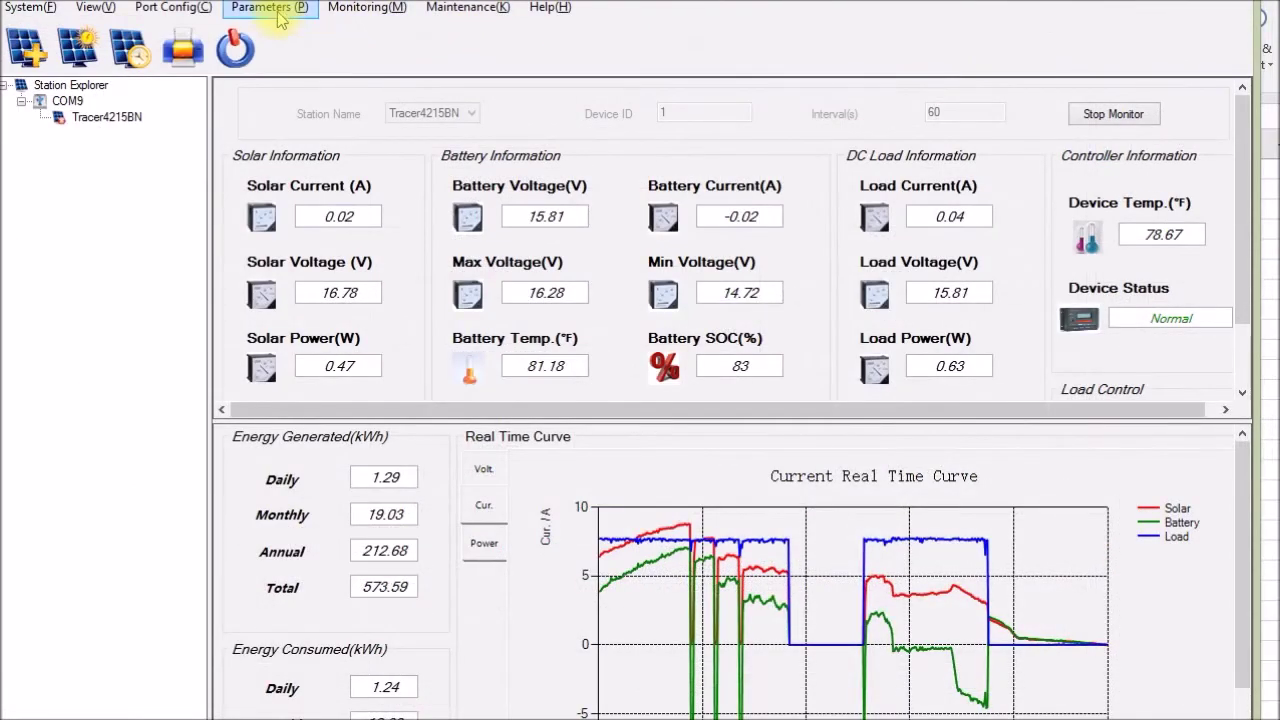
Open the lithium battery control parameters and set the current battery type to LiBattery.
left_click(278, 12)
mouse_move(300, 52)
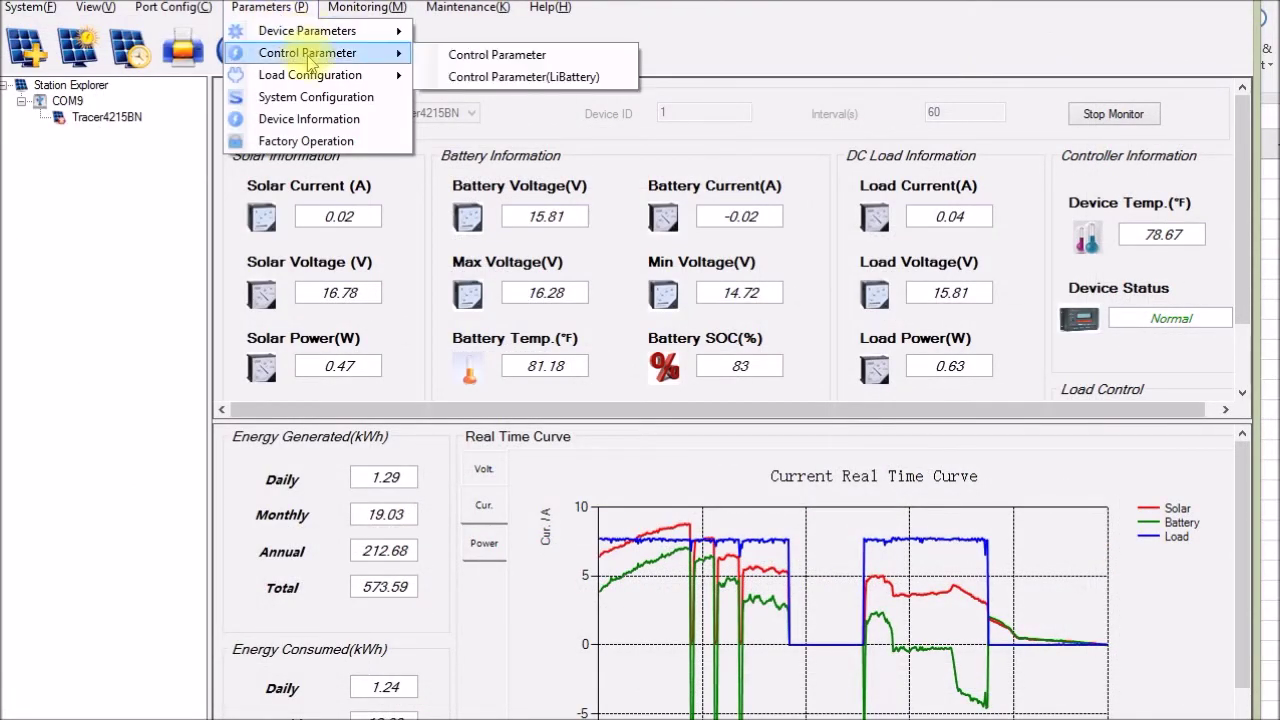
left_click(497, 78)
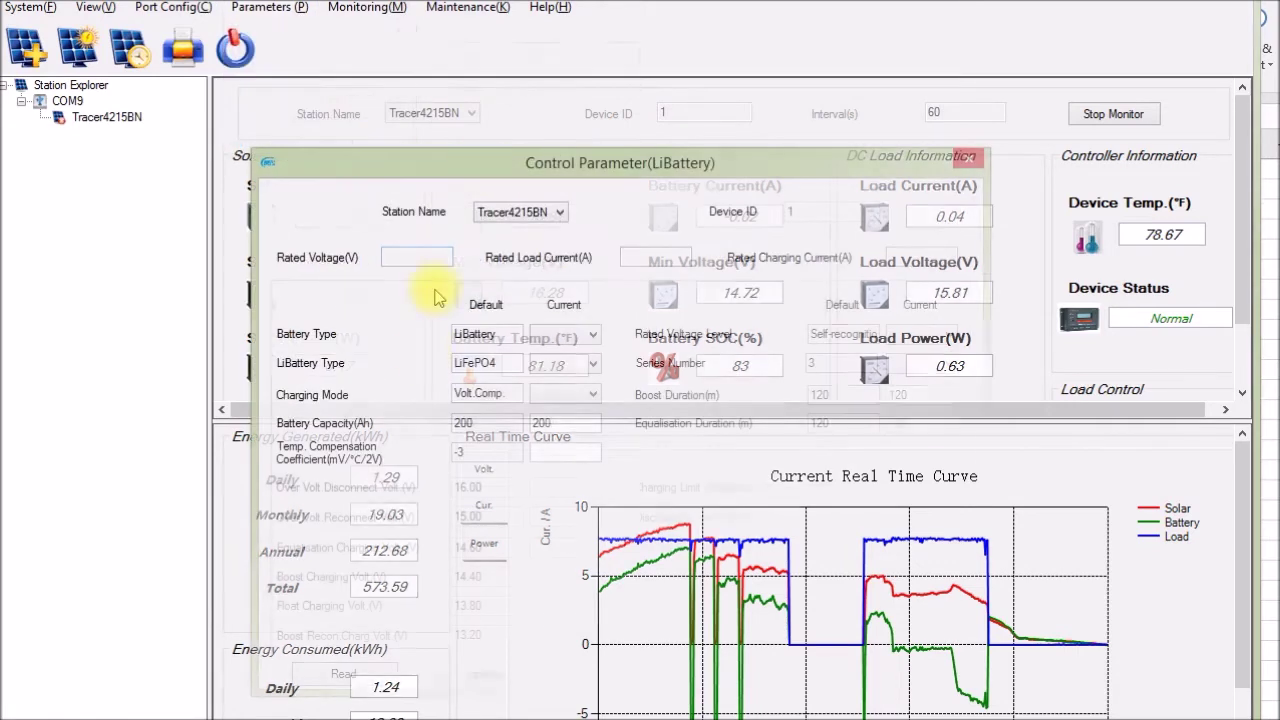
left_click(594, 336)
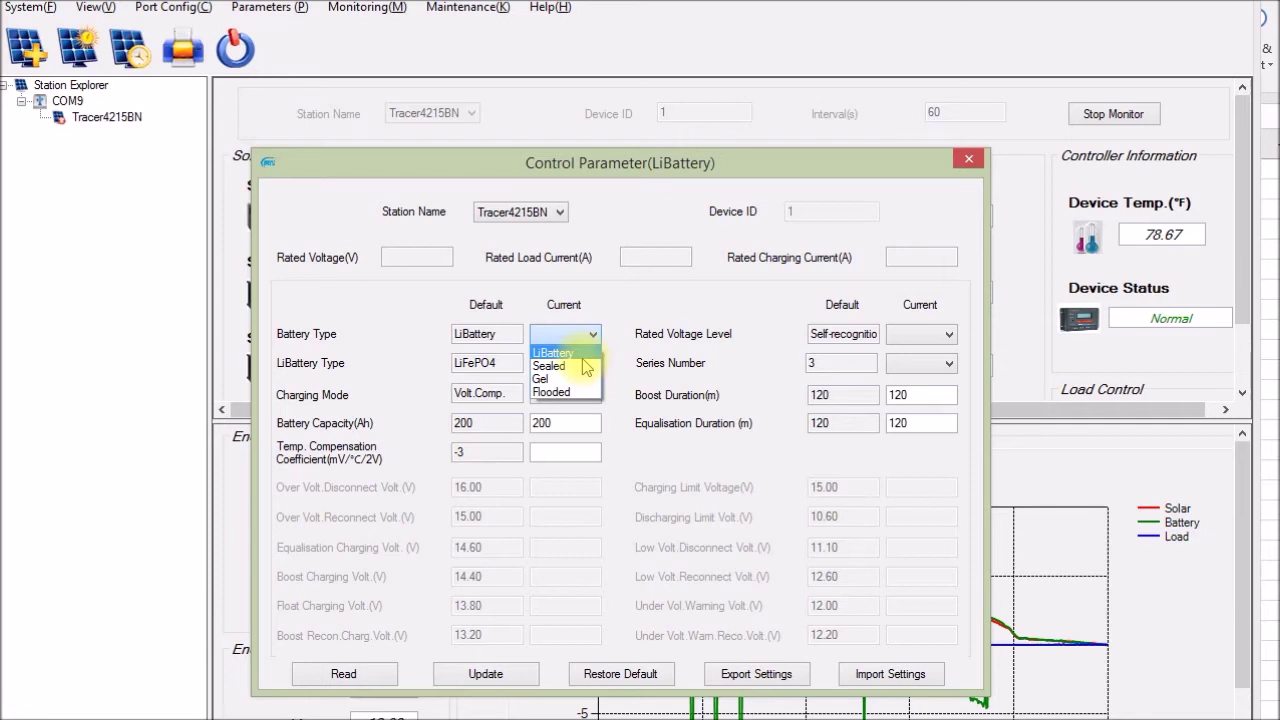
left_click(583, 356)
Load the Li-NiCoMn preset with series number 6 to examine its voltage values.
left_click(593, 365)
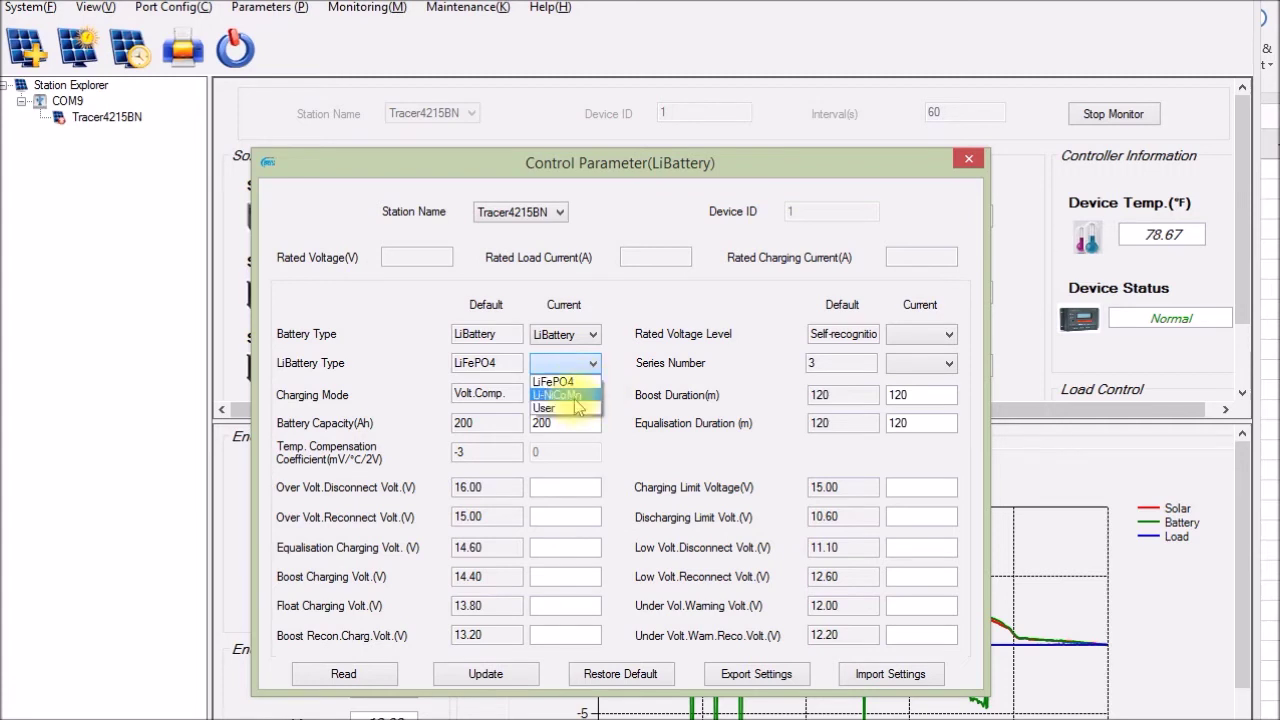
left_click(558, 395)
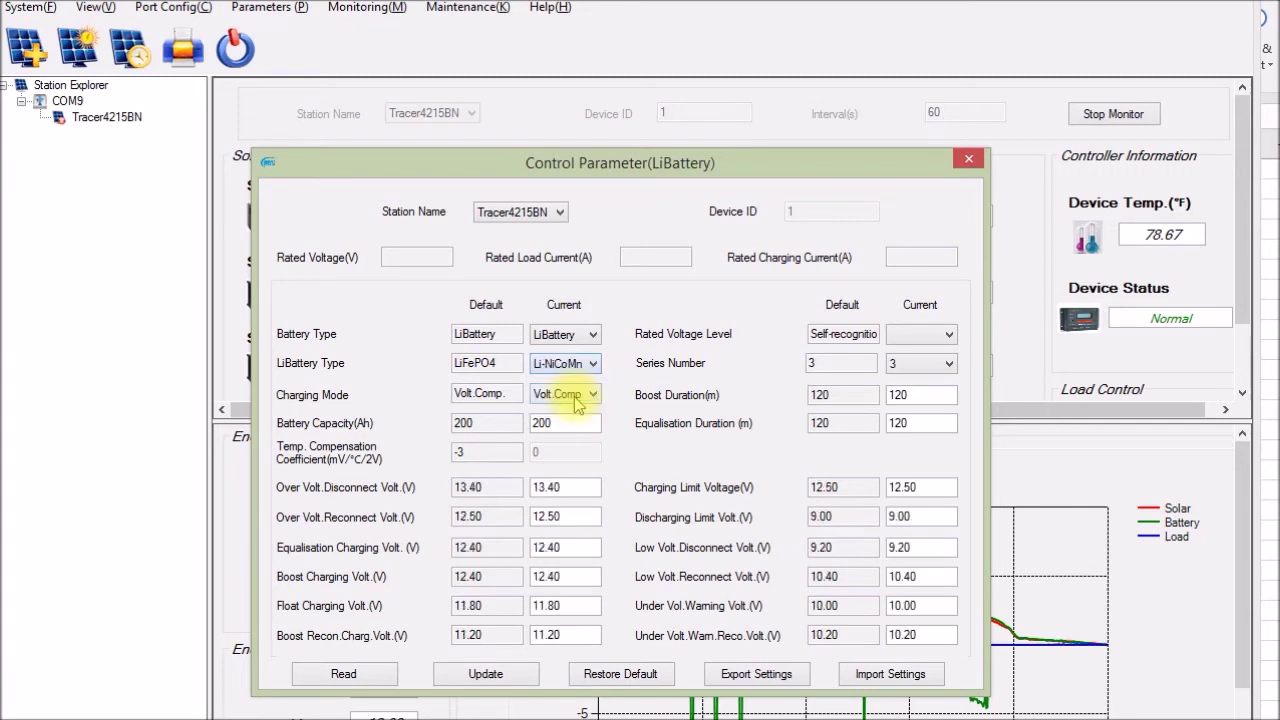
left_click(915, 364)
left_click(923, 396)
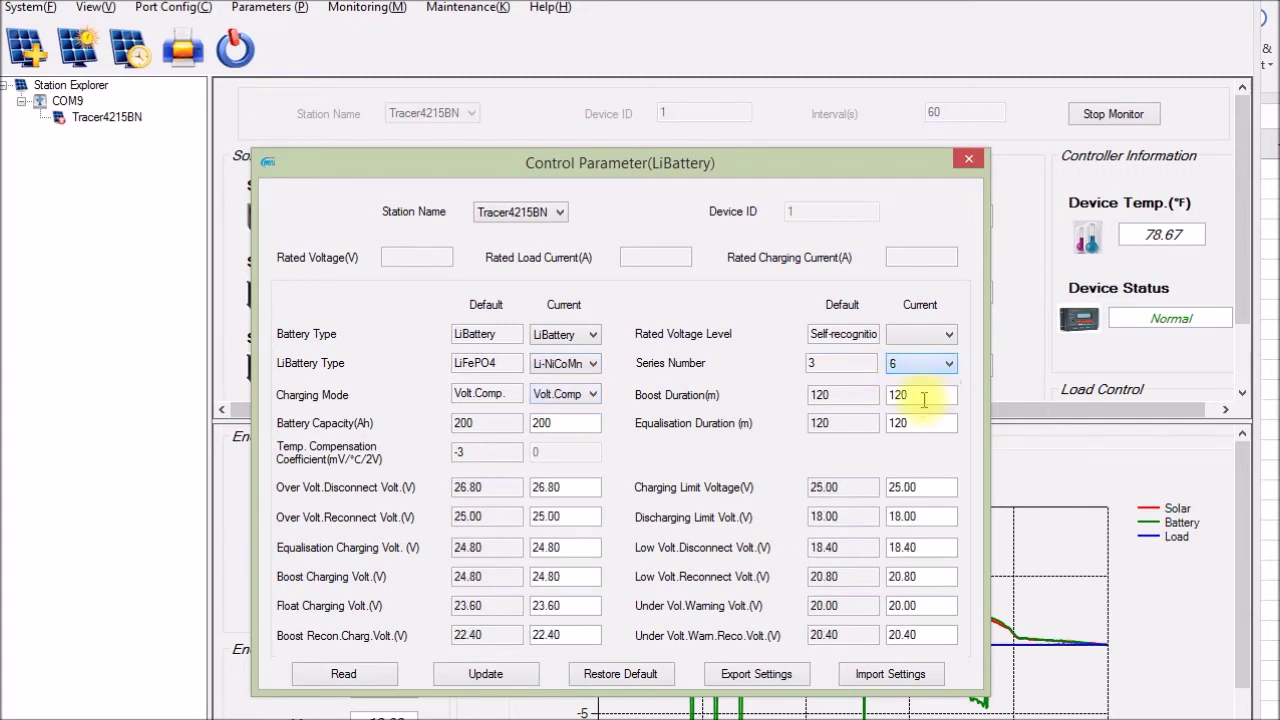
Load the LiFePO4 preset with series number 4, and switch the lithium type back to Li-NiCoMn for comparison.
left_click(592, 363)
left_click(590, 386)
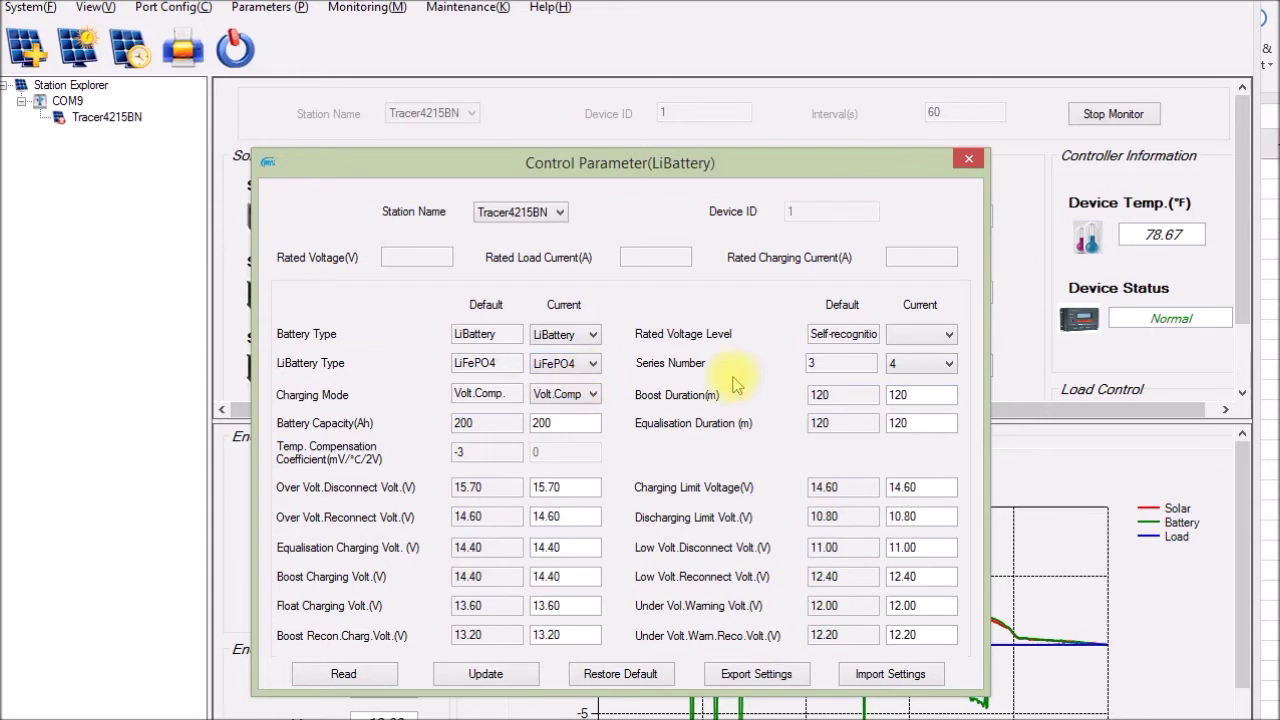
left_click(922, 366)
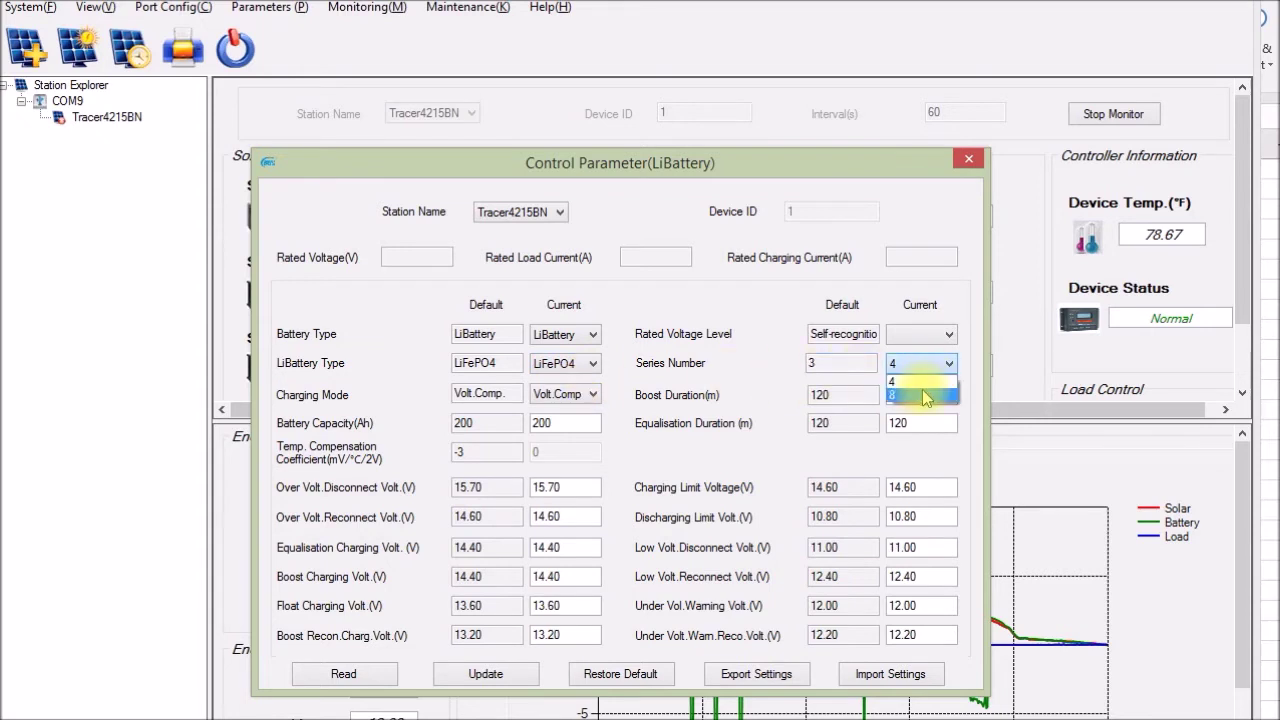
left_click(926, 380)
left_click(592, 363)
left_click(583, 396)
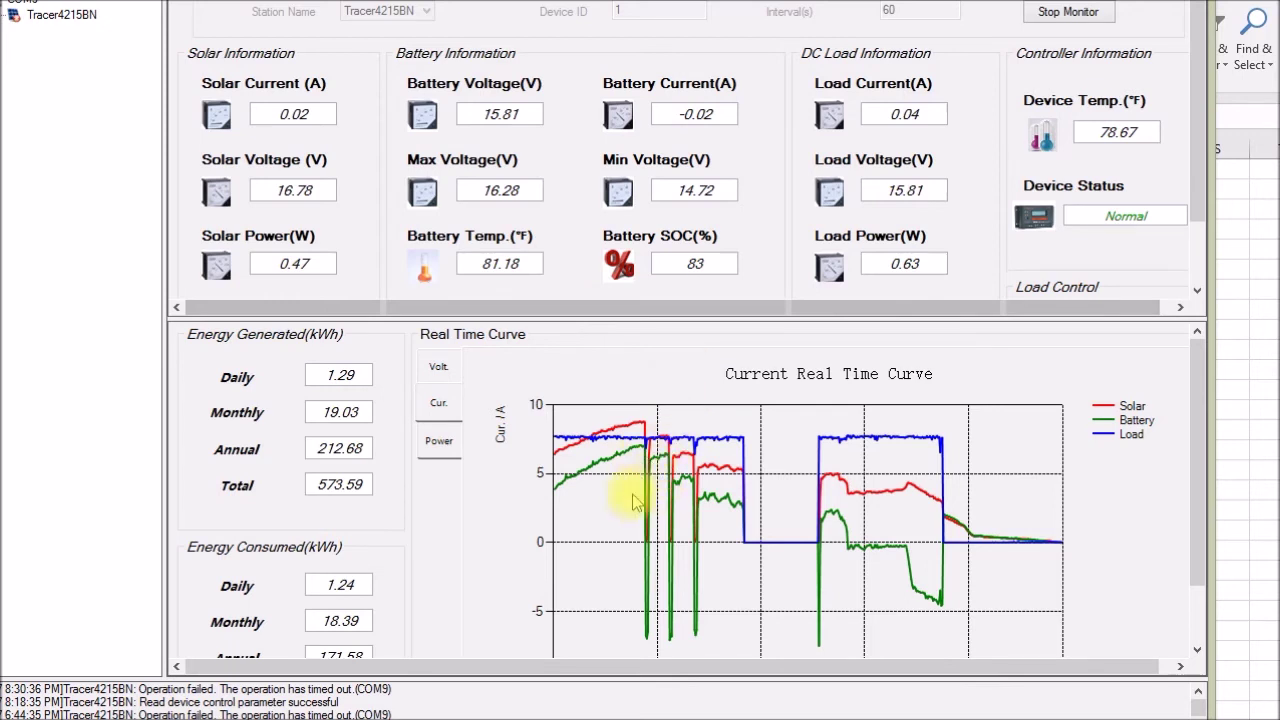
Examine the real-time current curve along its time axis, and check the RaisRcv value for 4S/4.0v in Excel.
left_click_drag(1198, 463, 1185, 514)
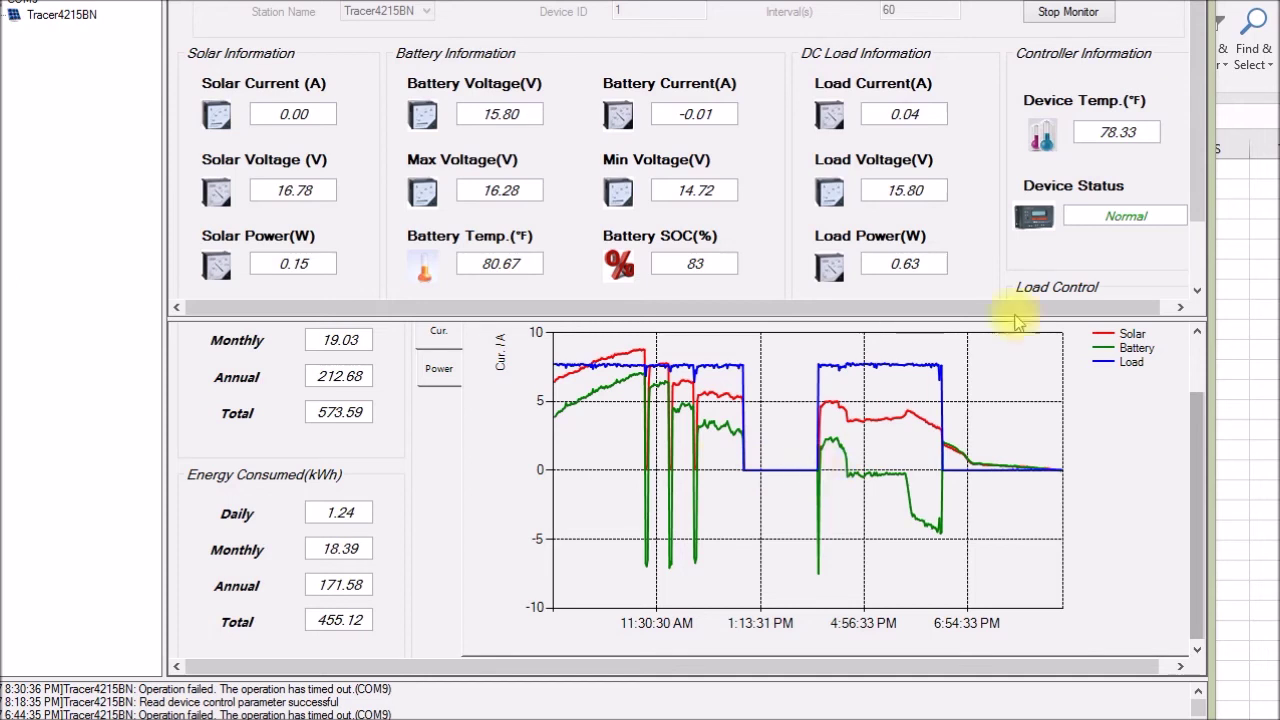
left_click(1245, 100)
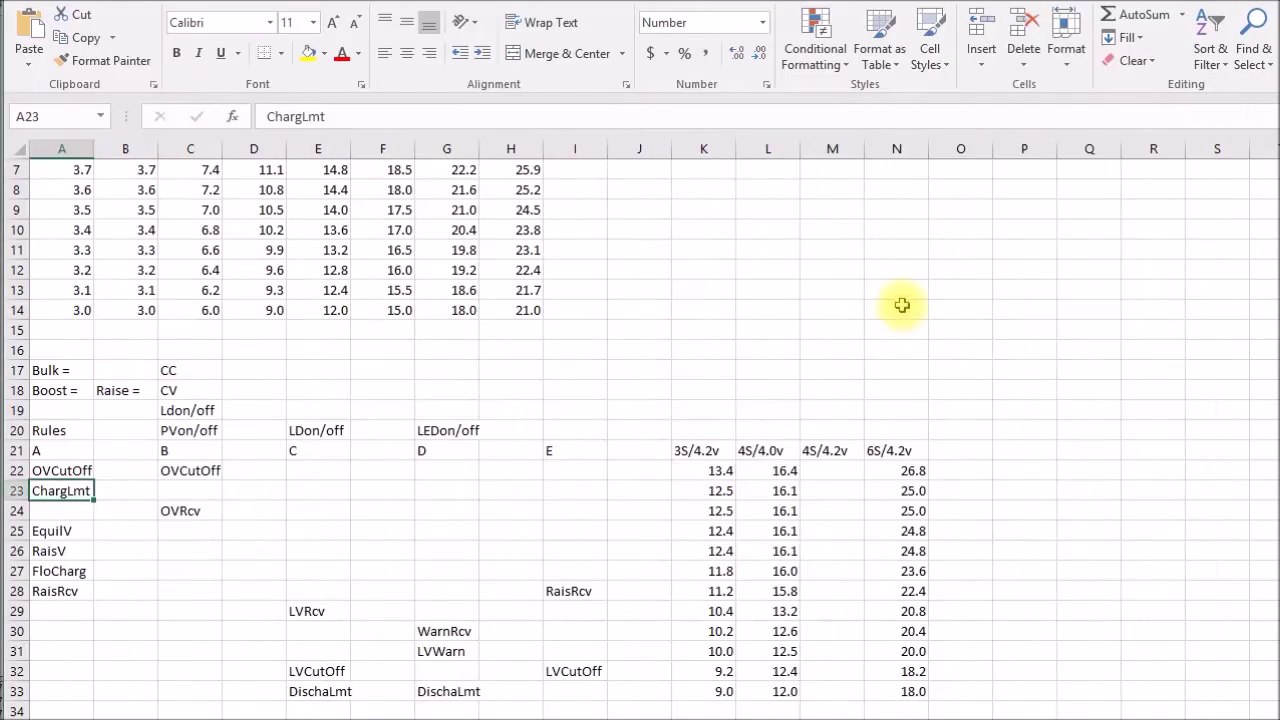
left_click(799, 591)
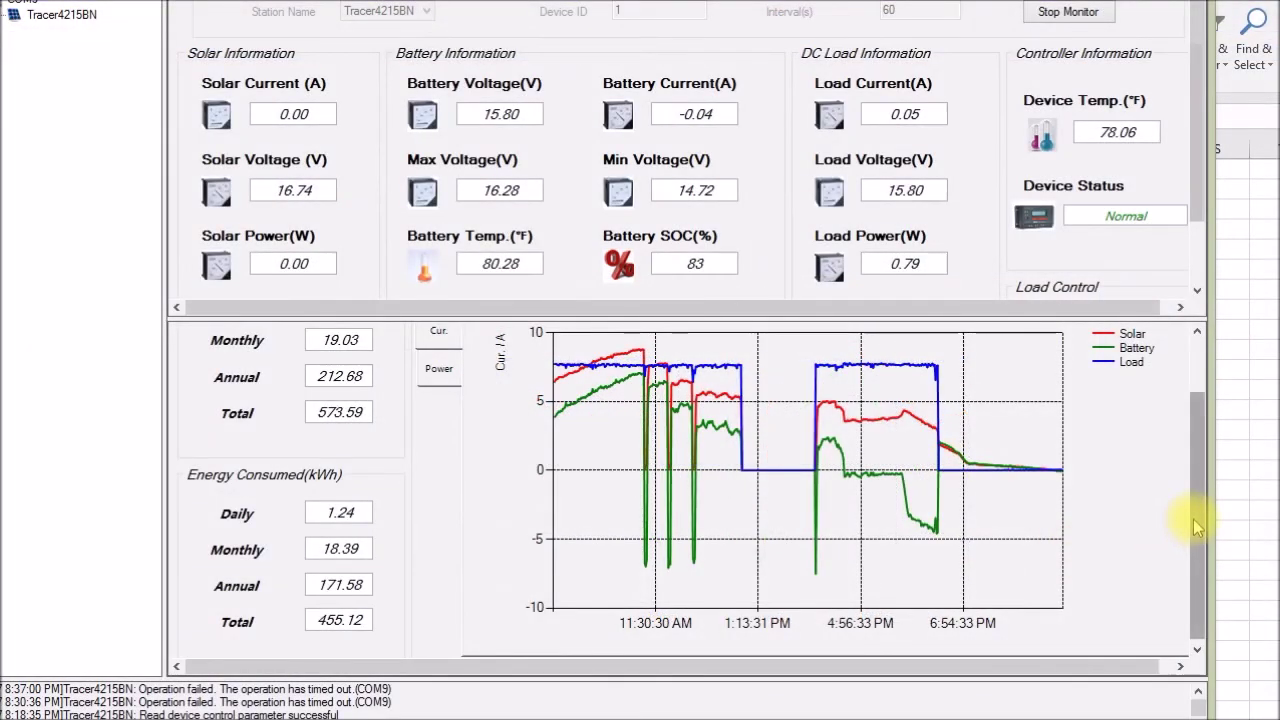
Compare the solar, battery and load current curves in the monitor with the 4S/4.0v voltage settings in Excel.
left_click_drag(1194, 514, 1195, 478)
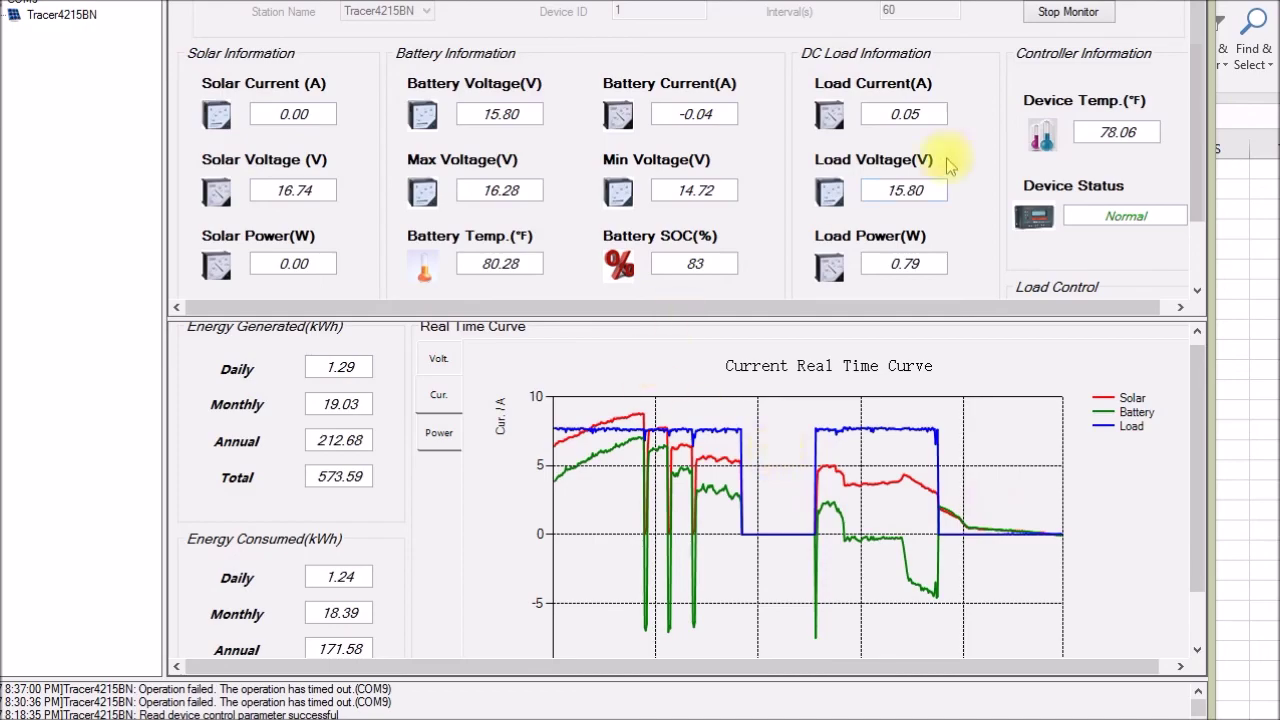
left_click(1229, 85)
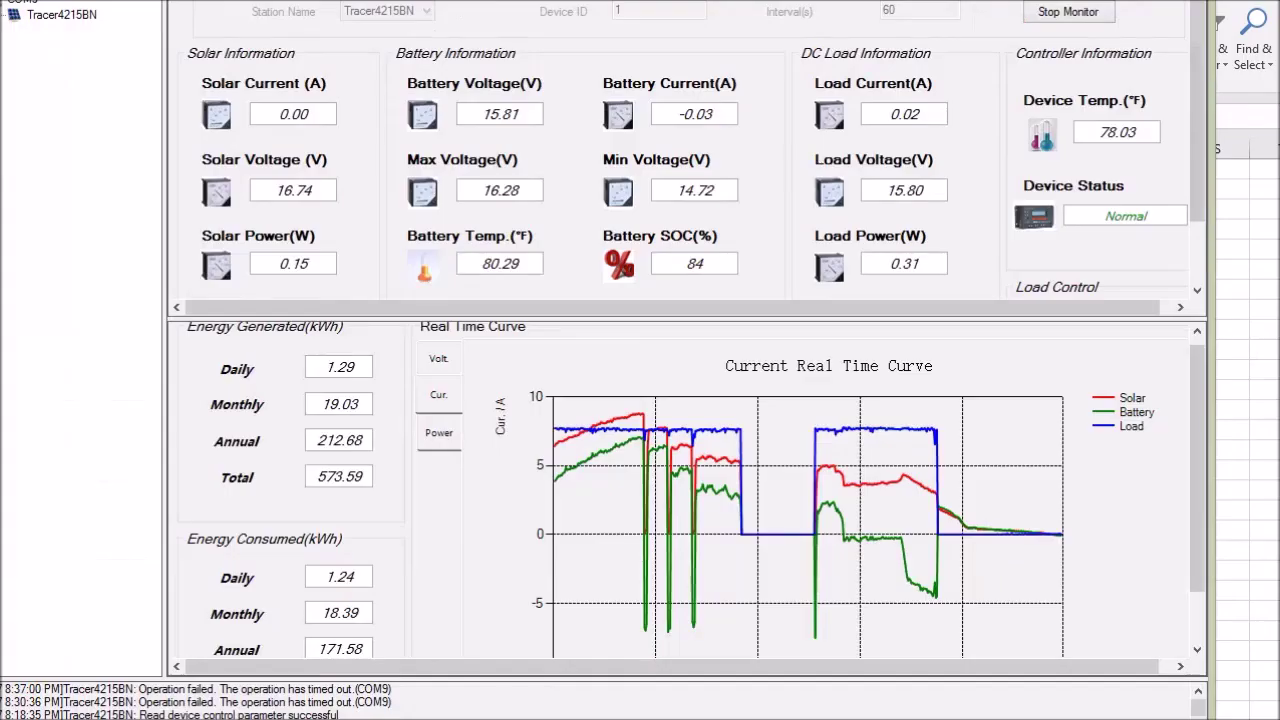
key("alt+Tab")
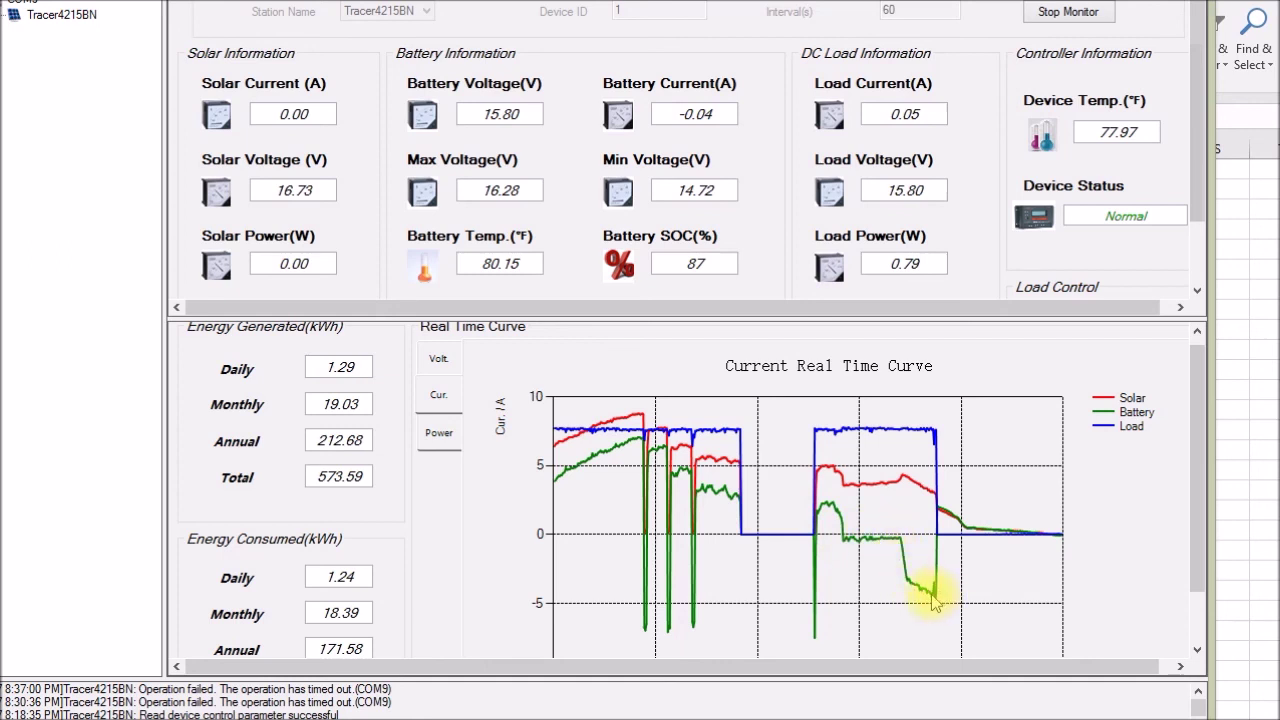
left_click_drag(1190, 509, 1190, 571)
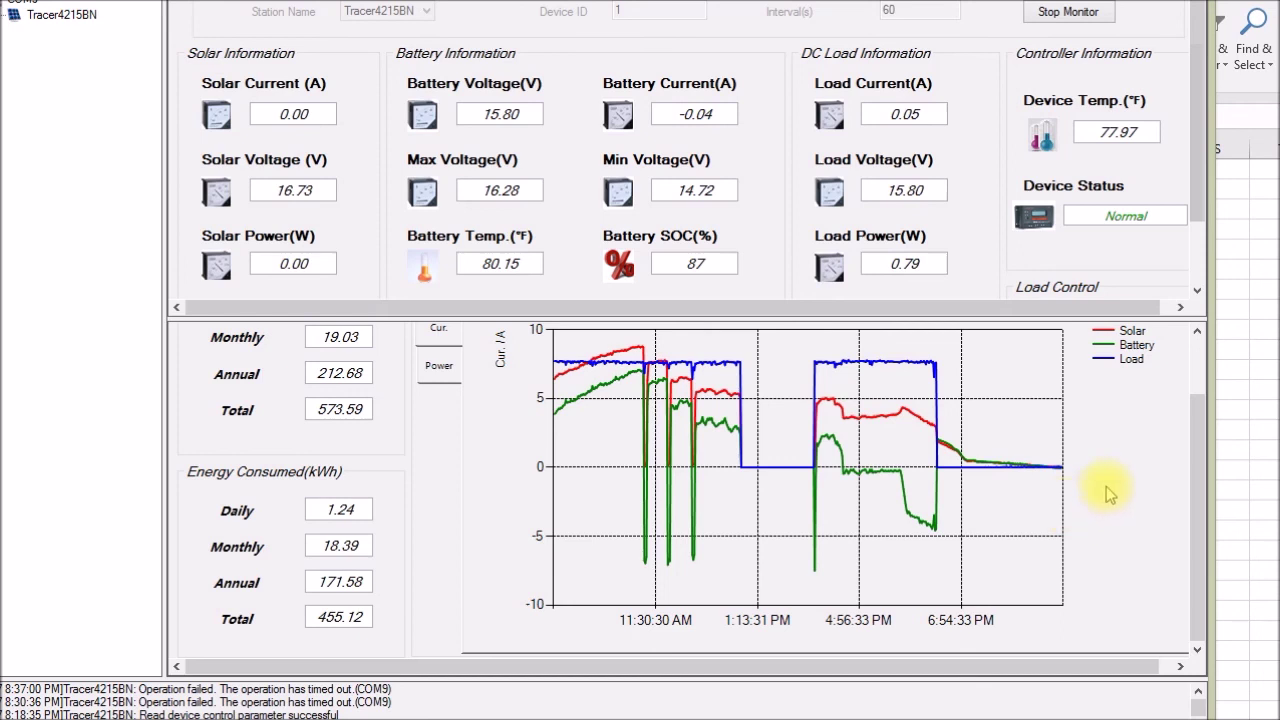
left_click(1240, 360)
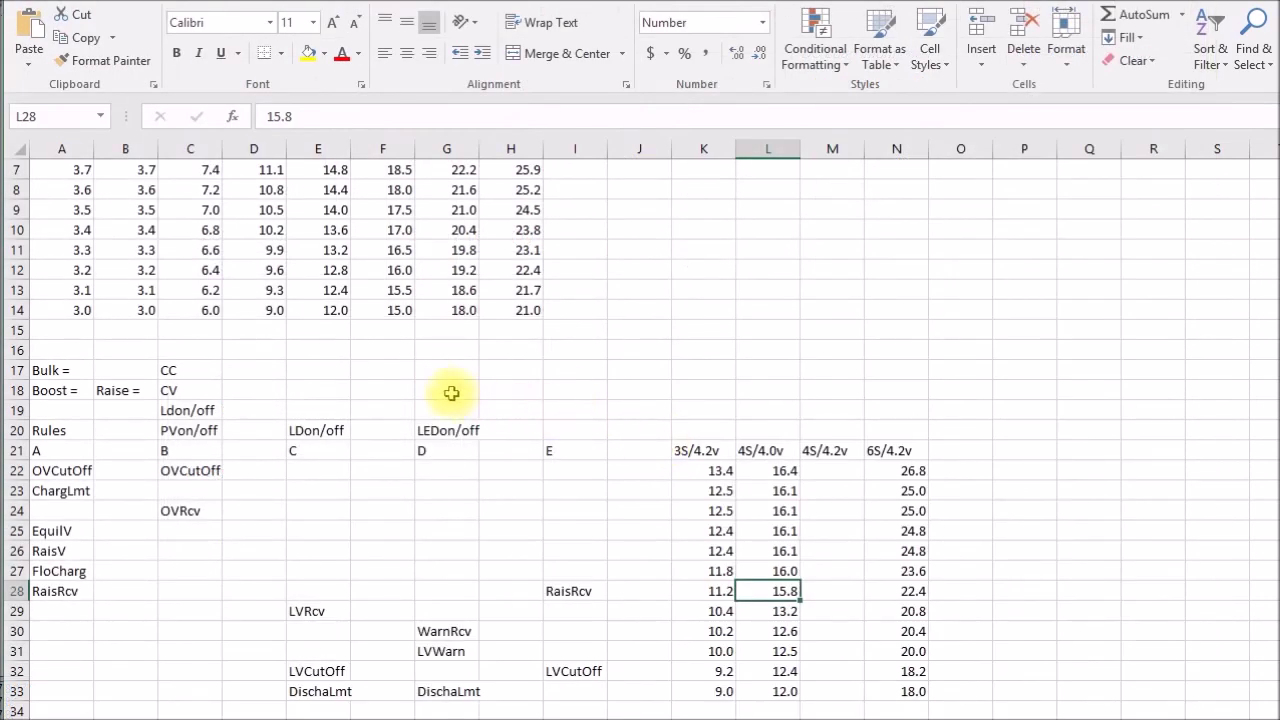